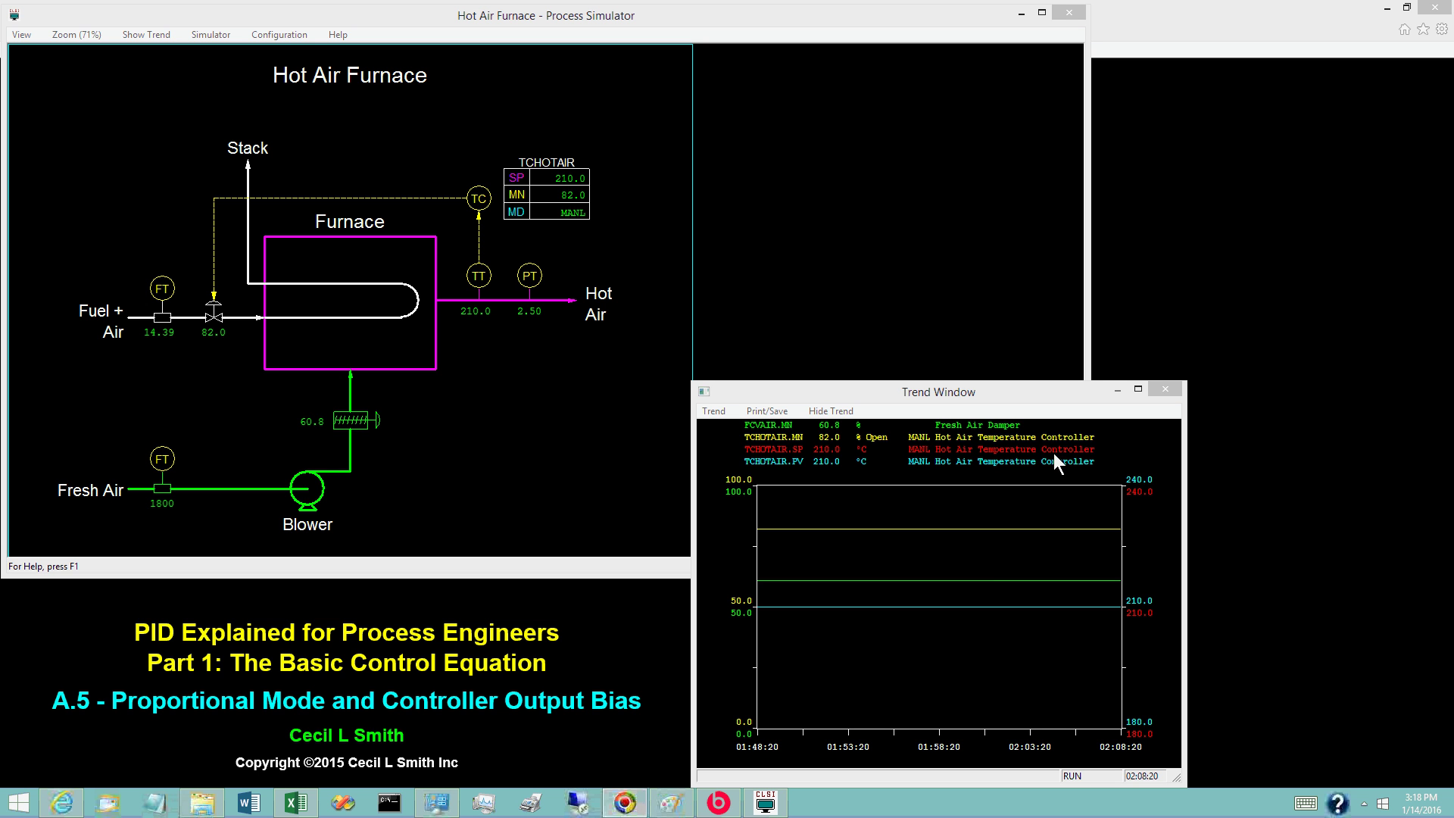
# Switch to Paint to review the proportional mode equations in ProportionalMode.png, and return to the process simulator
pyautogui.click(672, 805)
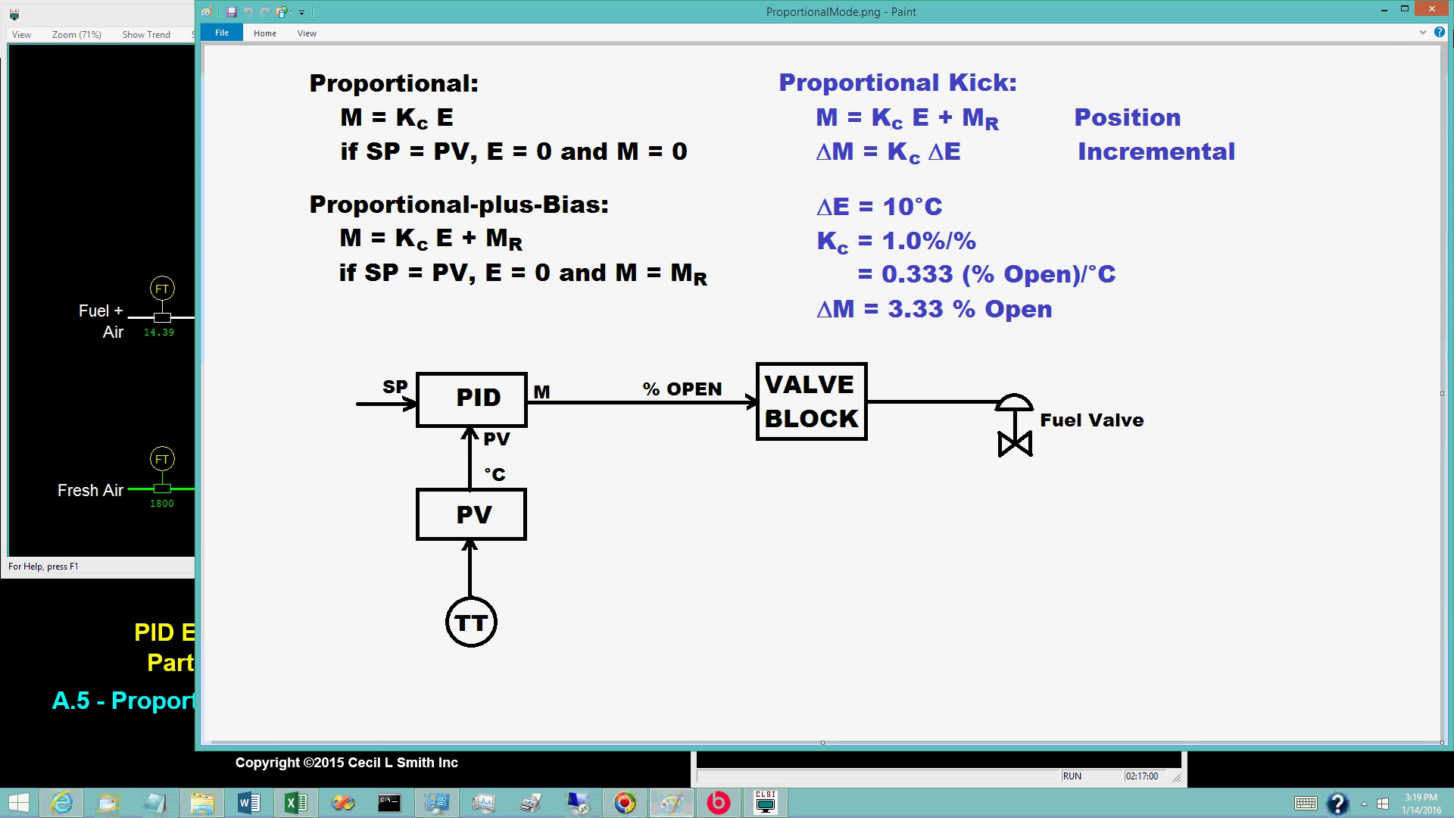
pyautogui.click(1384, 13)
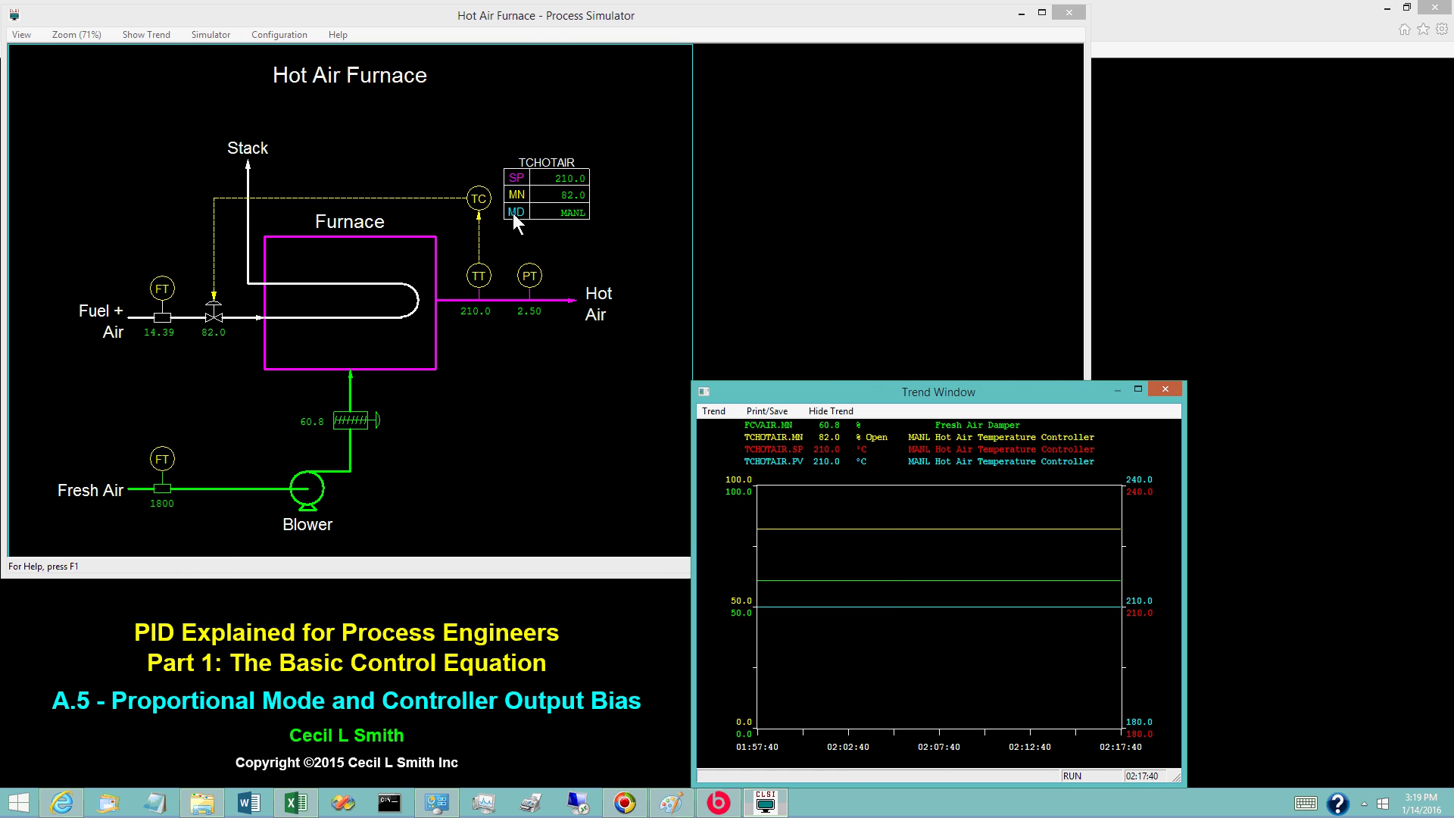
# Open the TCHOTAIR control block, check its tuning parameters, and switch the temperature controller to automatic mode
pyautogui.click(479, 198)
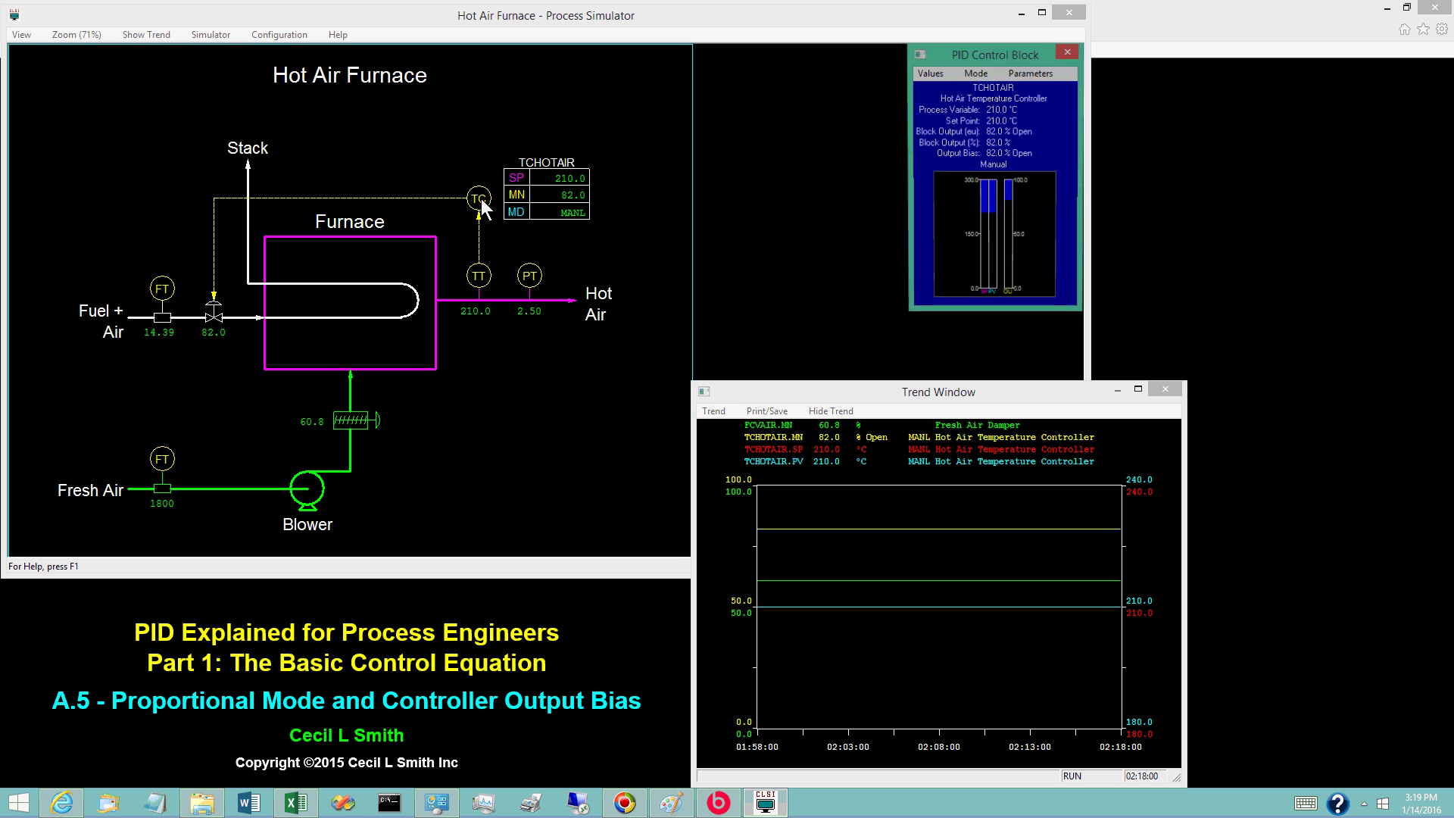
pyautogui.click(1029, 72)
pyautogui.moveTo(994, 89)
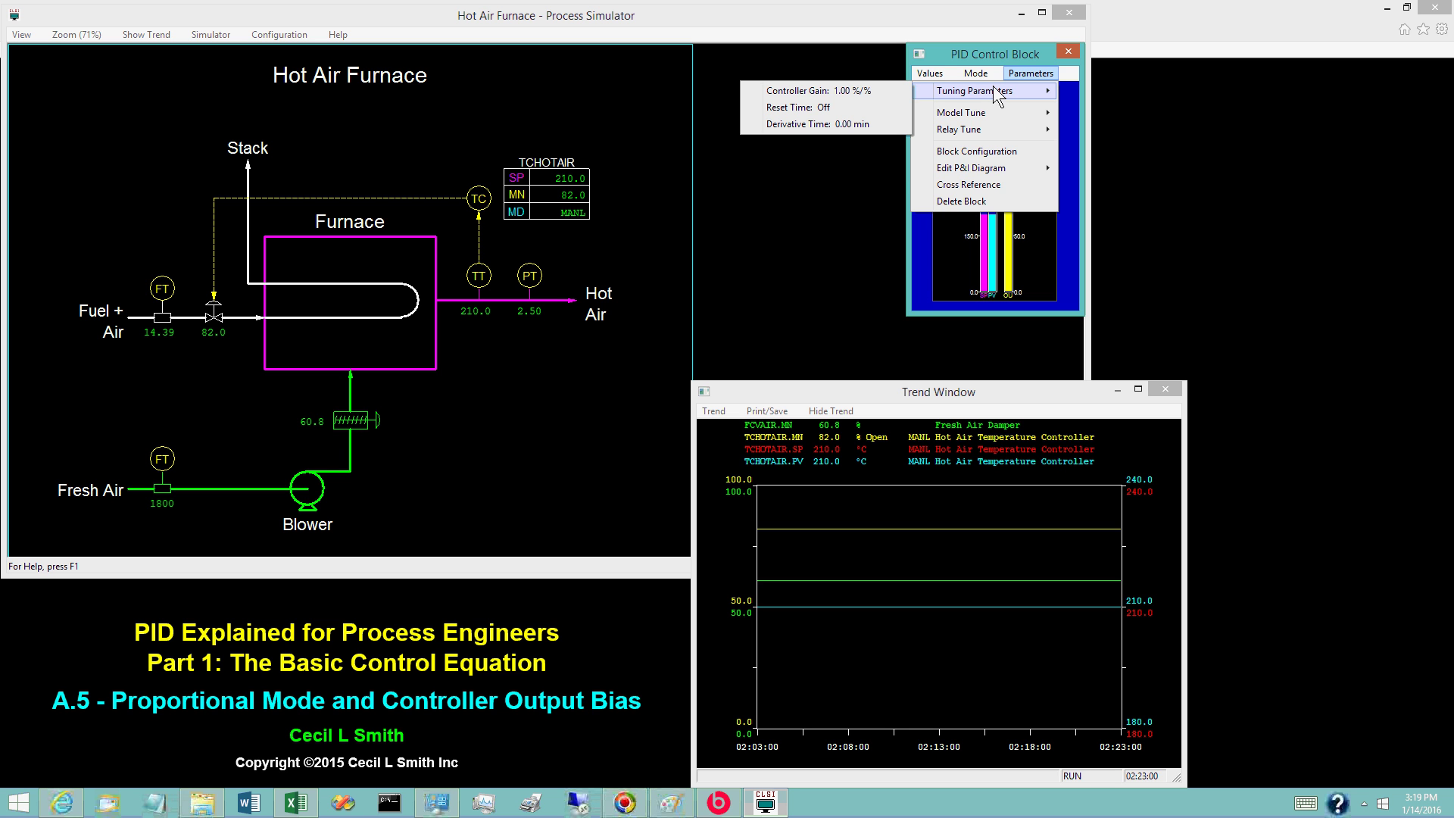
pyautogui.click(560, 209)
pyautogui.click(795, 437)
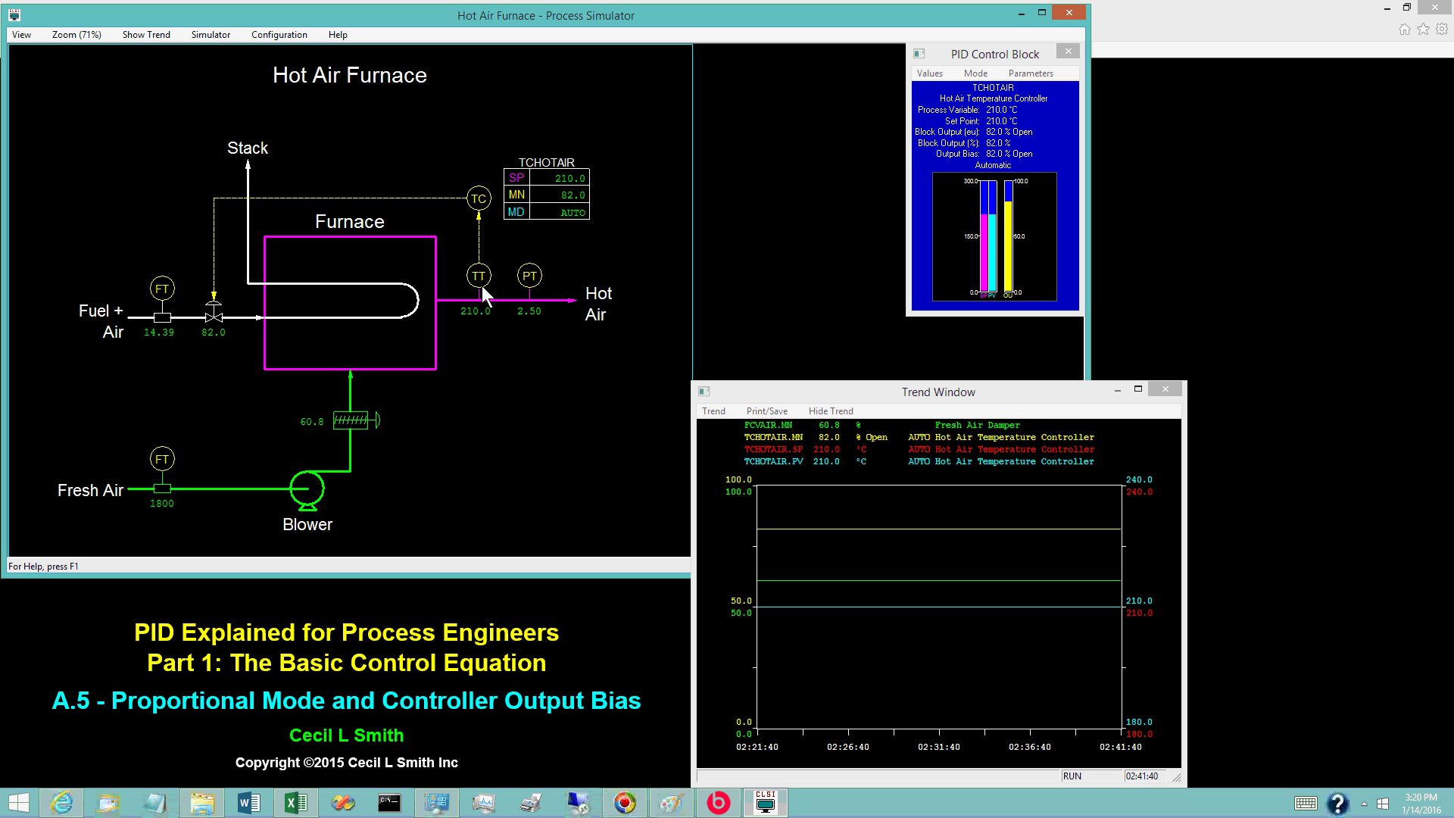
# Compare the proportional-plus-bias equations in Paint with the output bias in the TCHOTAIR control block, returning to the simulator
pyautogui.click(674, 805)
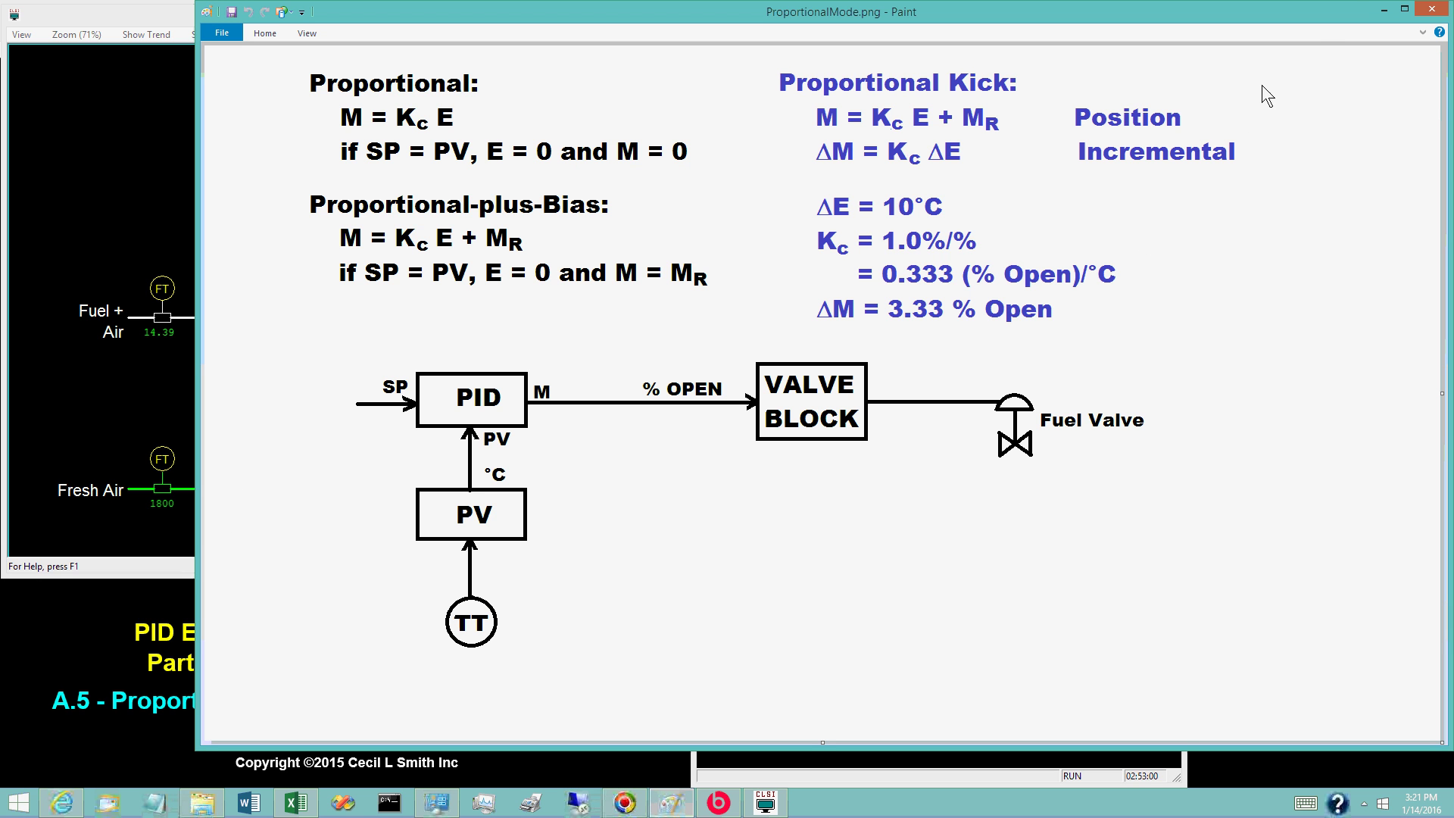
pyautogui.click(1385, 9)
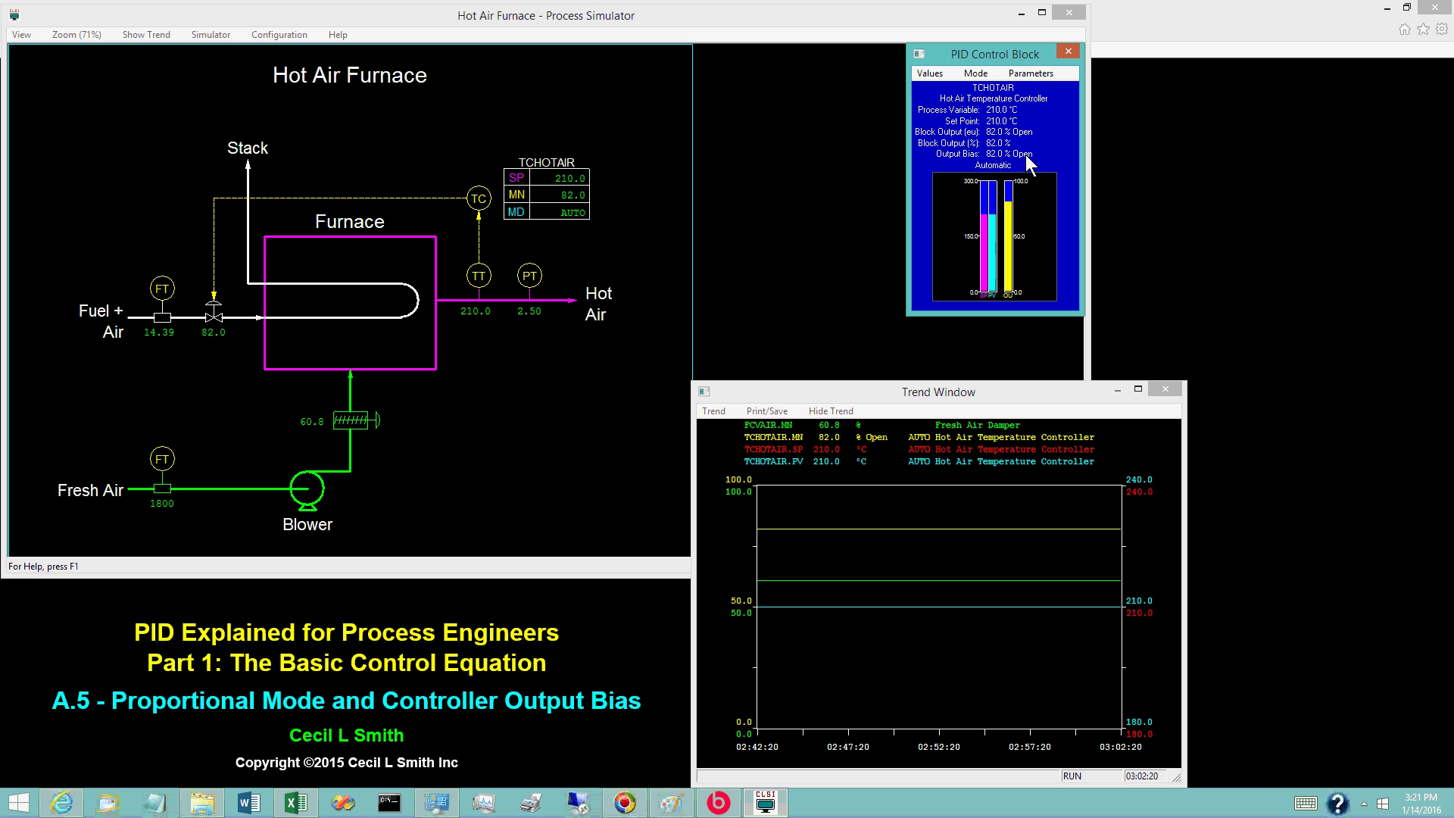
pyautogui.click(671, 804)
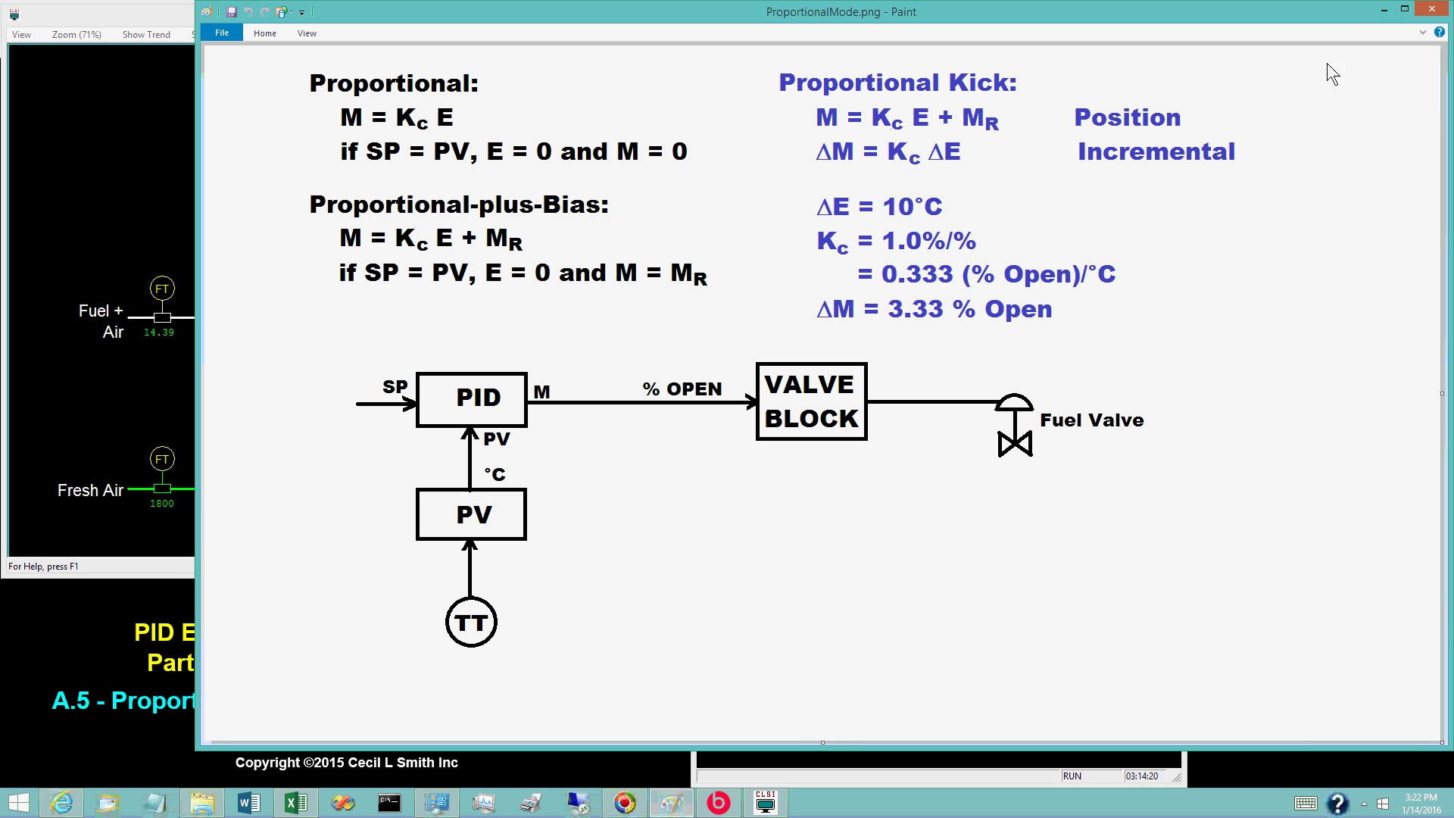
pyautogui.click(1384, 10)
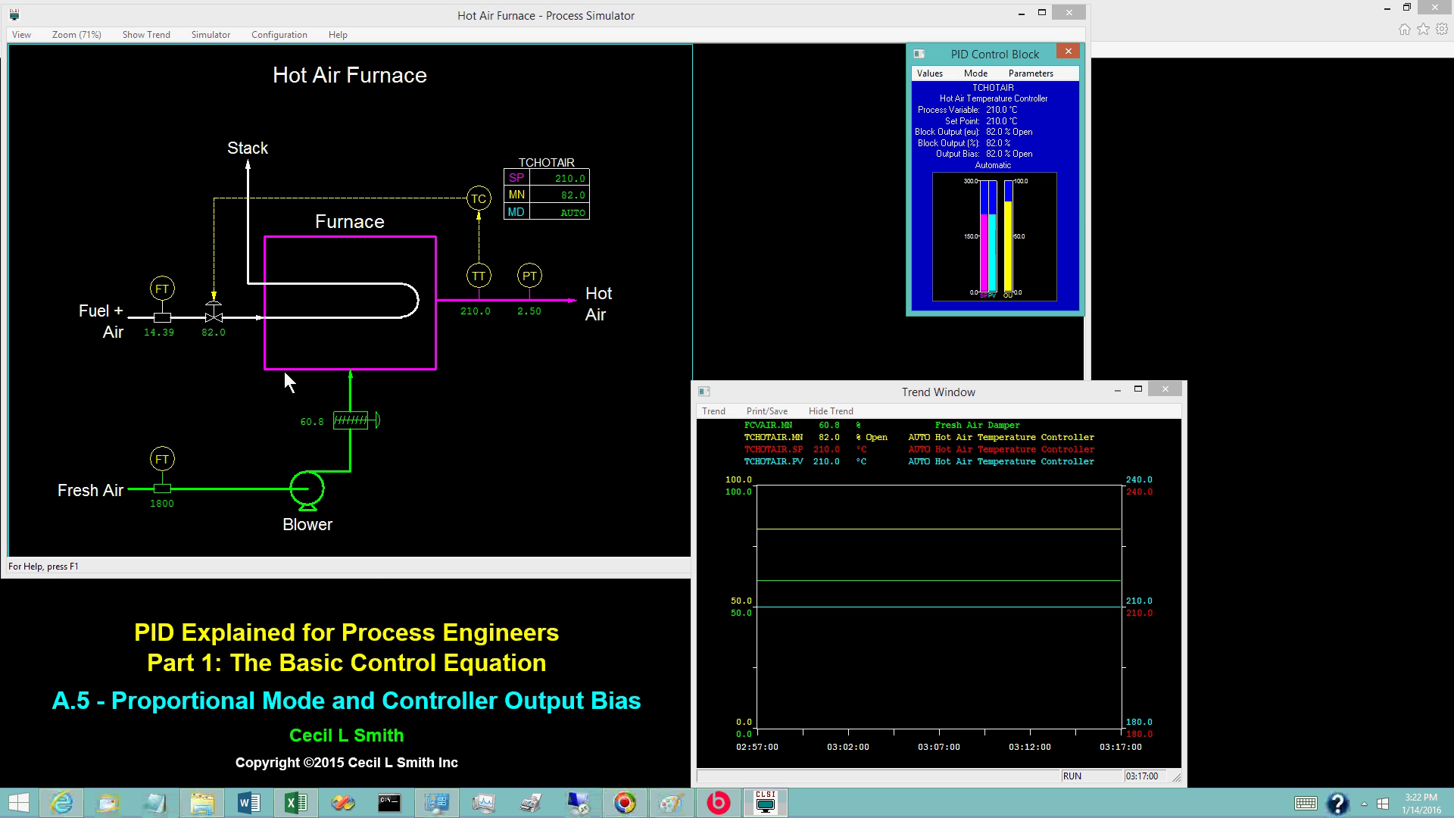
# Set the output of the fresh air damper FCVAIR to 65.8 %
pyautogui.click(312, 420)
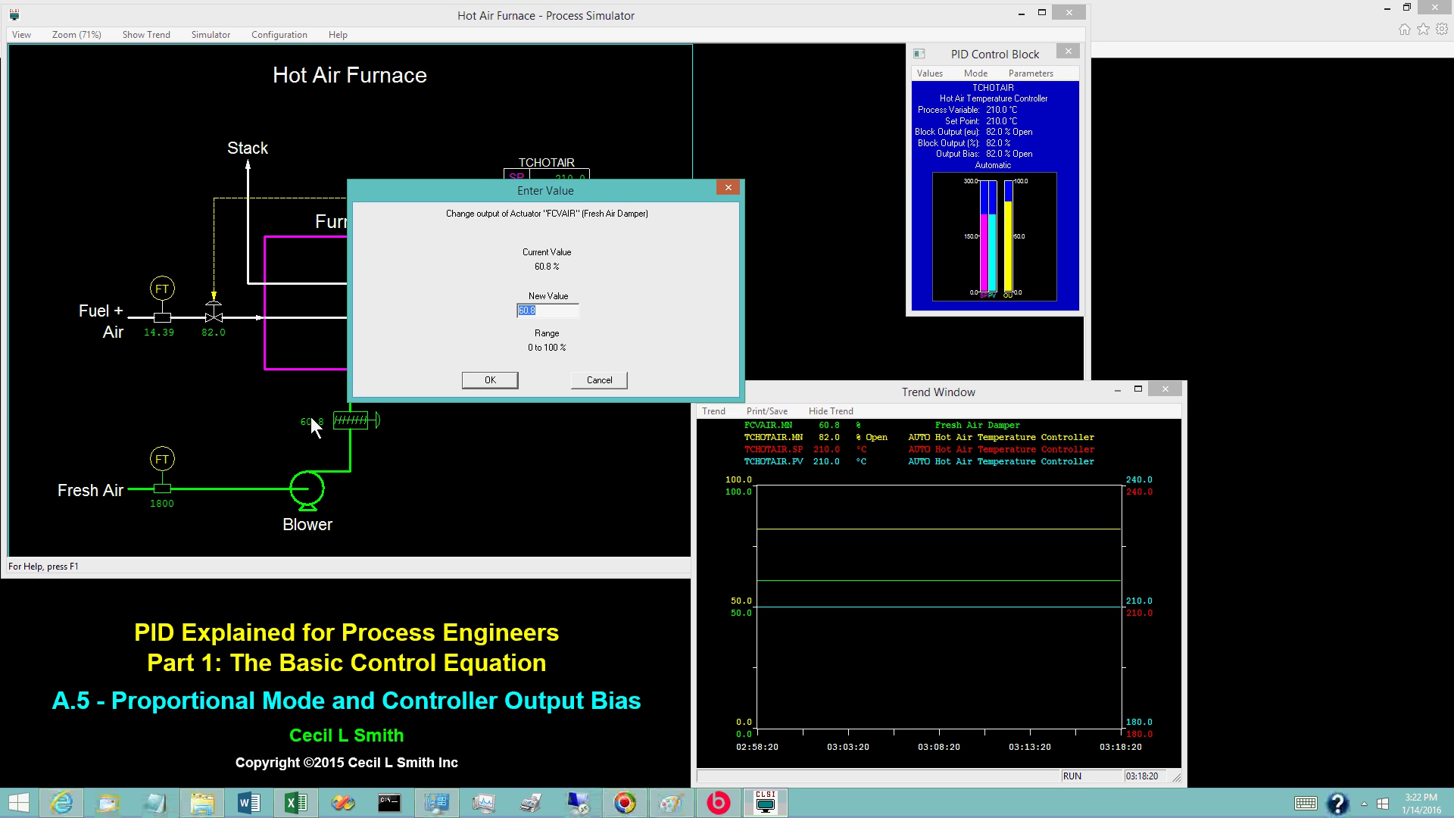
pyautogui.write('65.8')
pyautogui.click(499, 382)
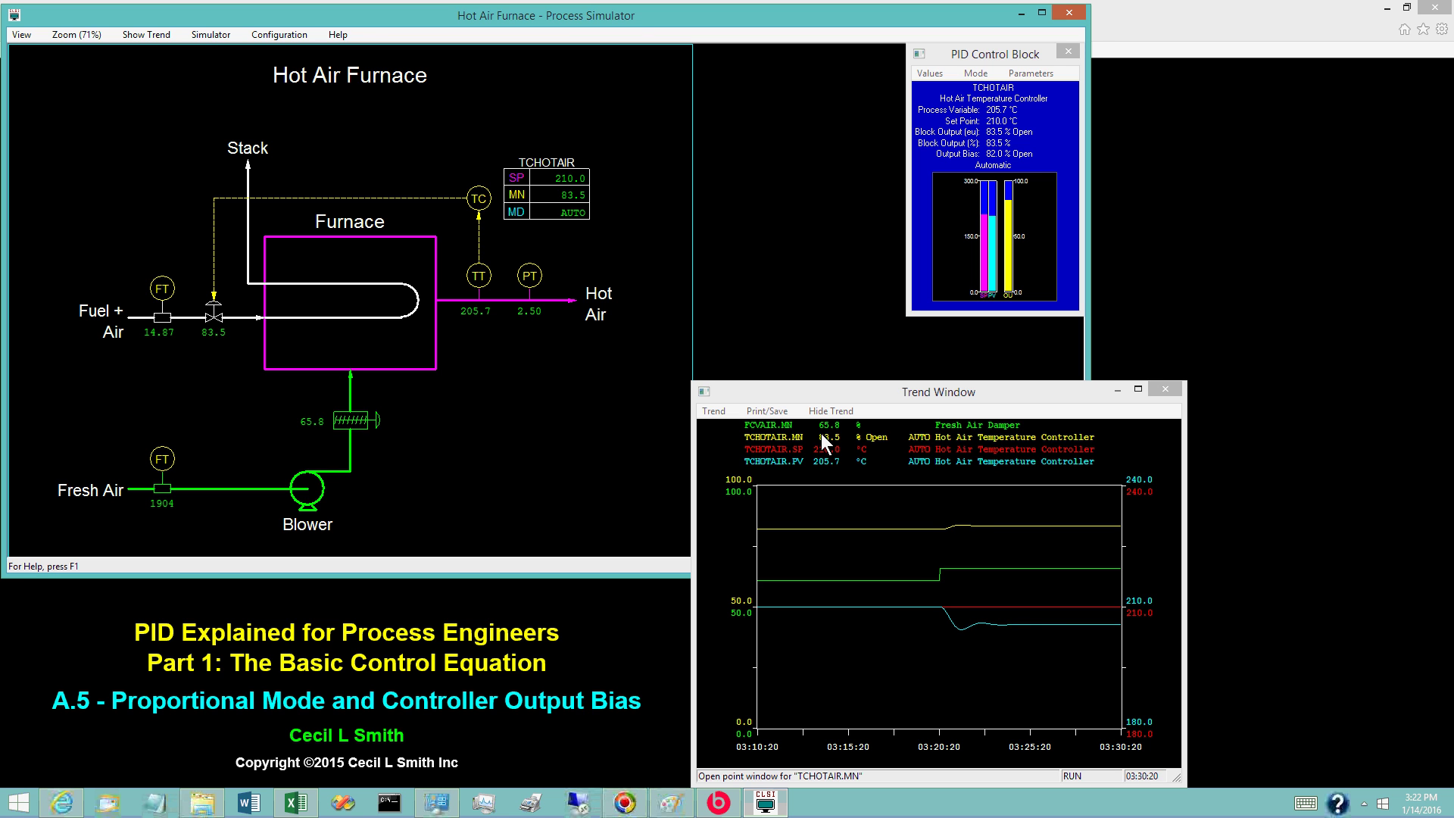
# Put the simulation on hold and examine the trend for the response to the fresh air damper change
pyautogui.click(211, 35)
pyautogui.click(129, 68)
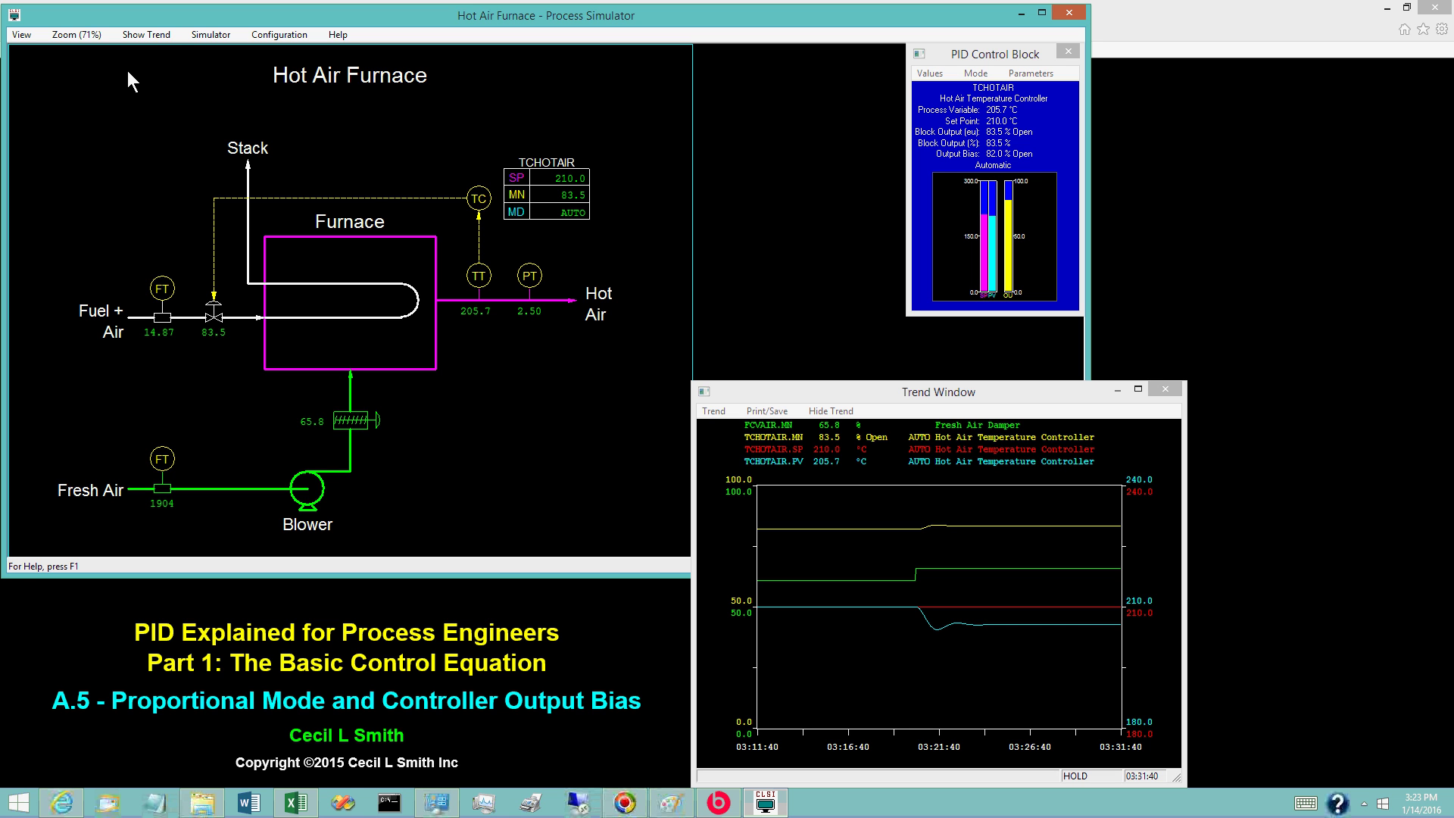
pyautogui.moveTo(1106, 667); pyautogui.dragTo(1070, 630)
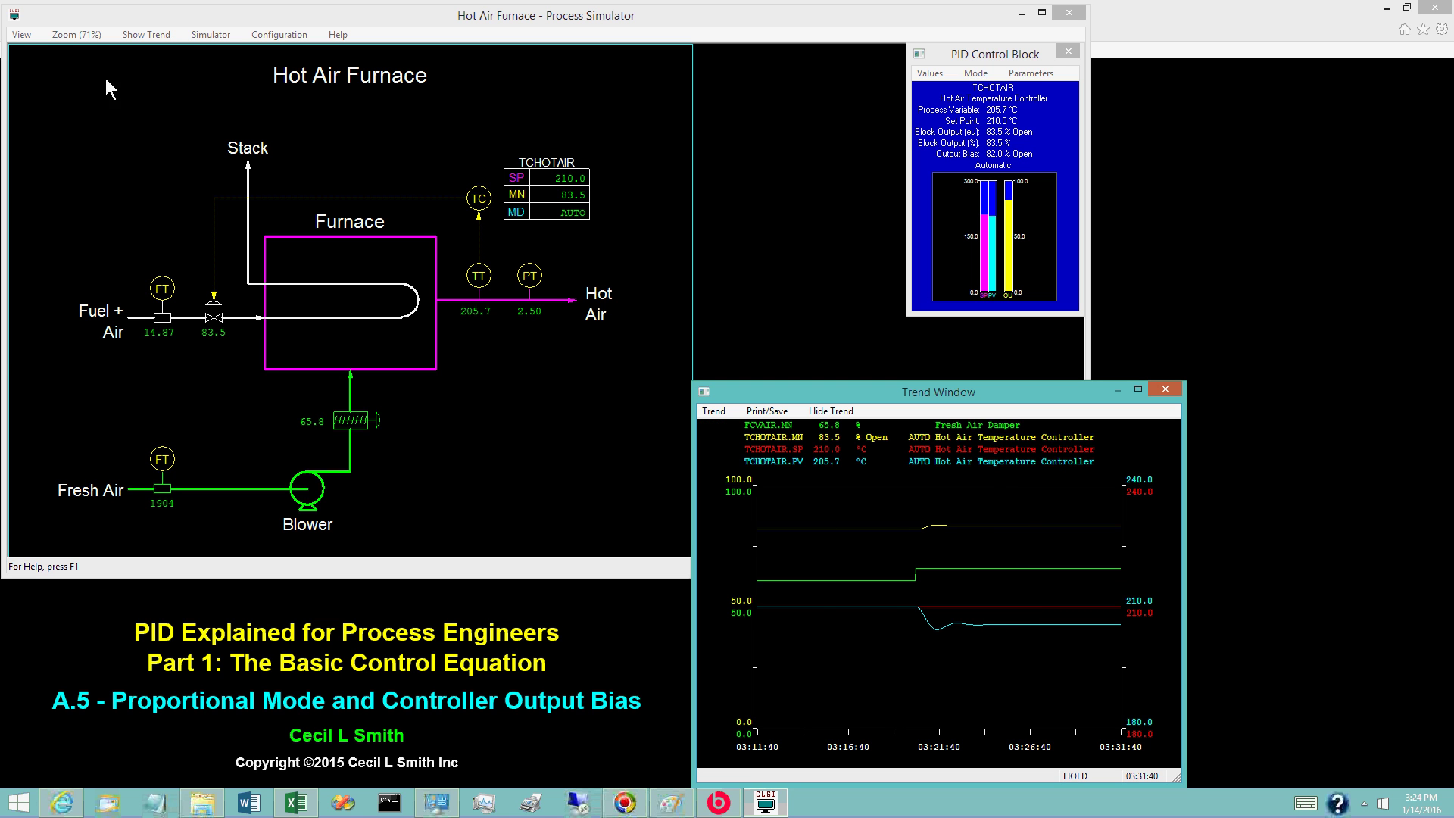
# Resume the simulation and set the output bias of the TCHOTAIR temperature controller to 84 %
pyautogui.click(204, 36)
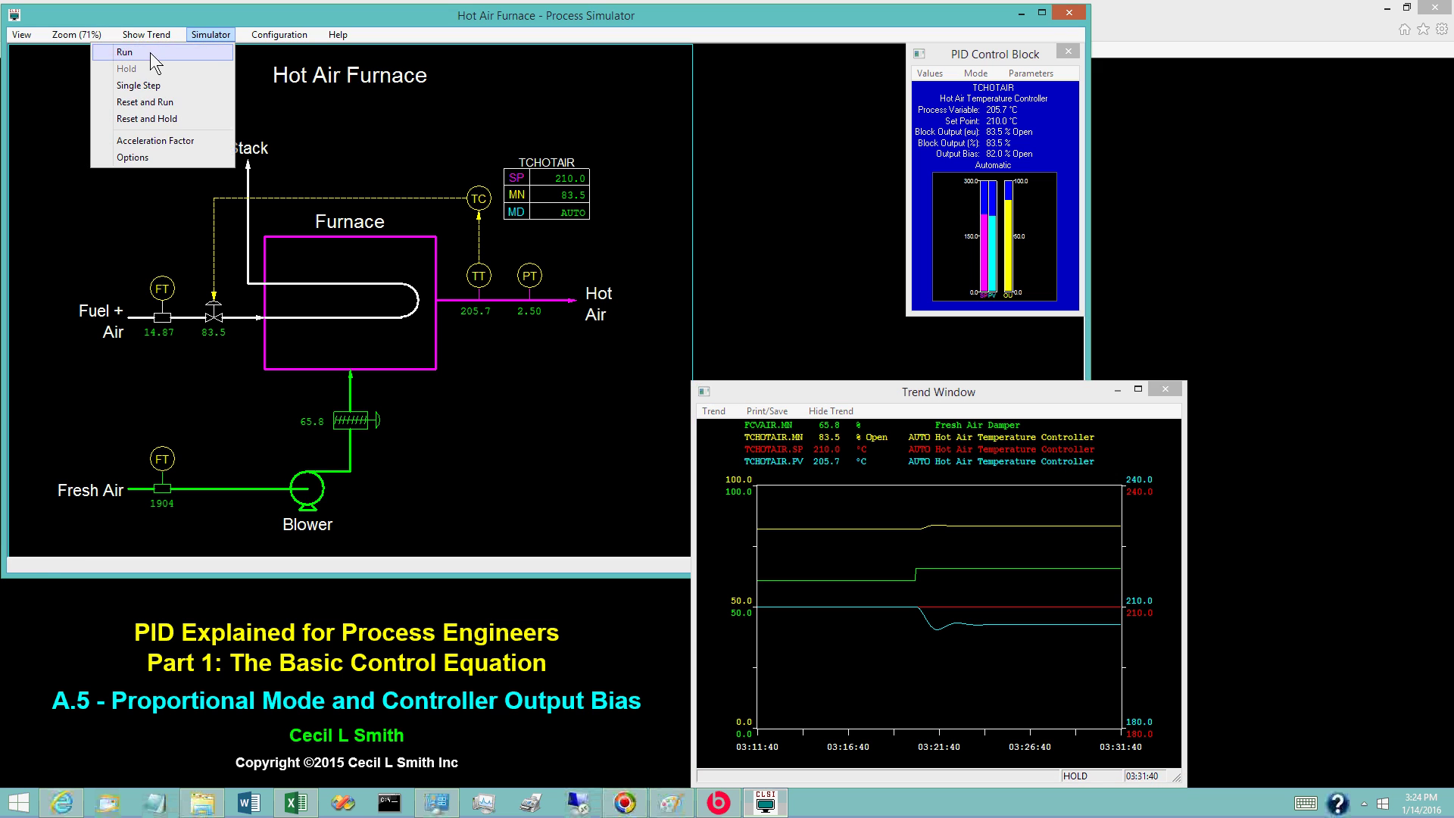
pyautogui.click(150, 52)
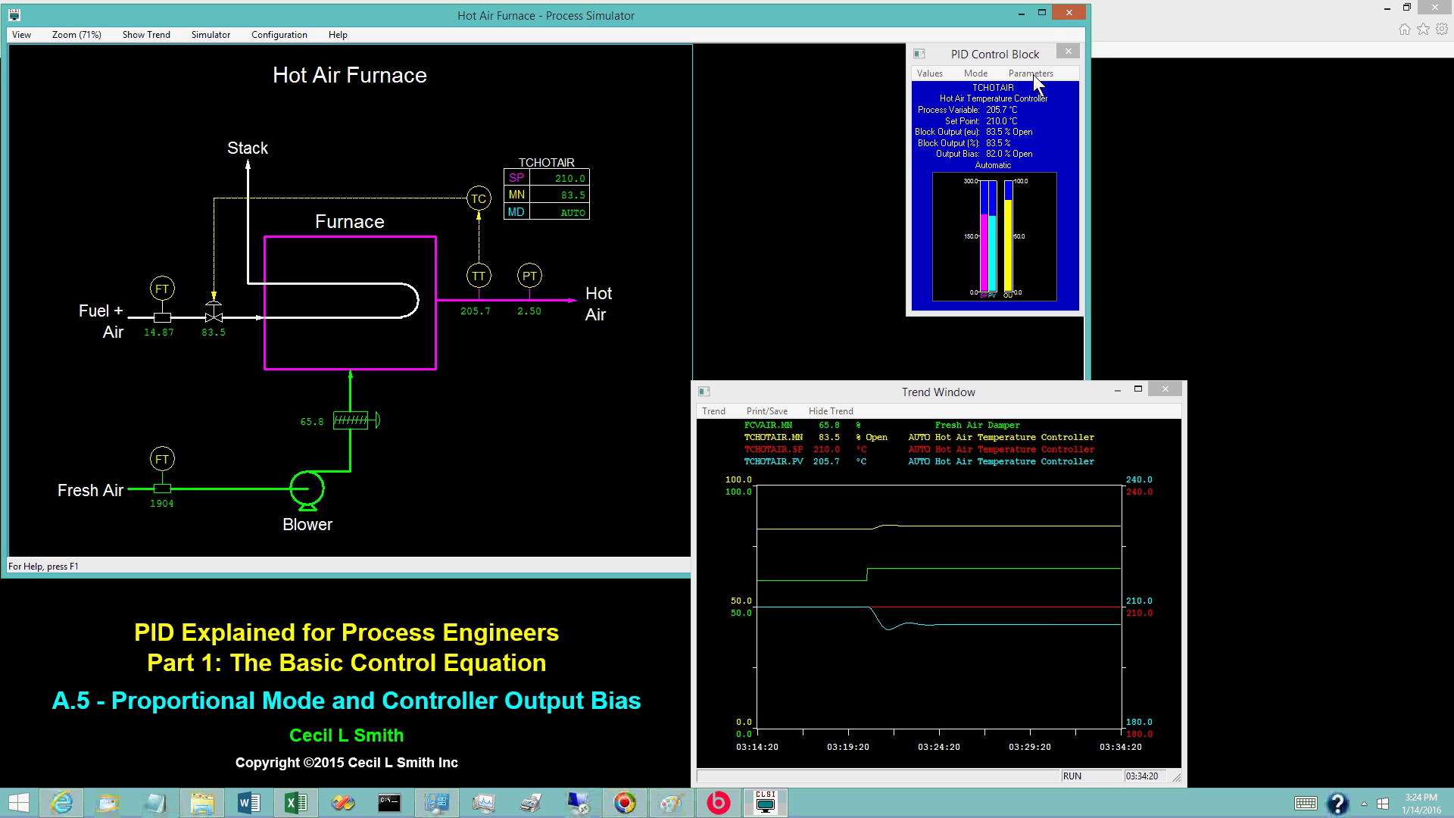
pyautogui.click(930, 74)
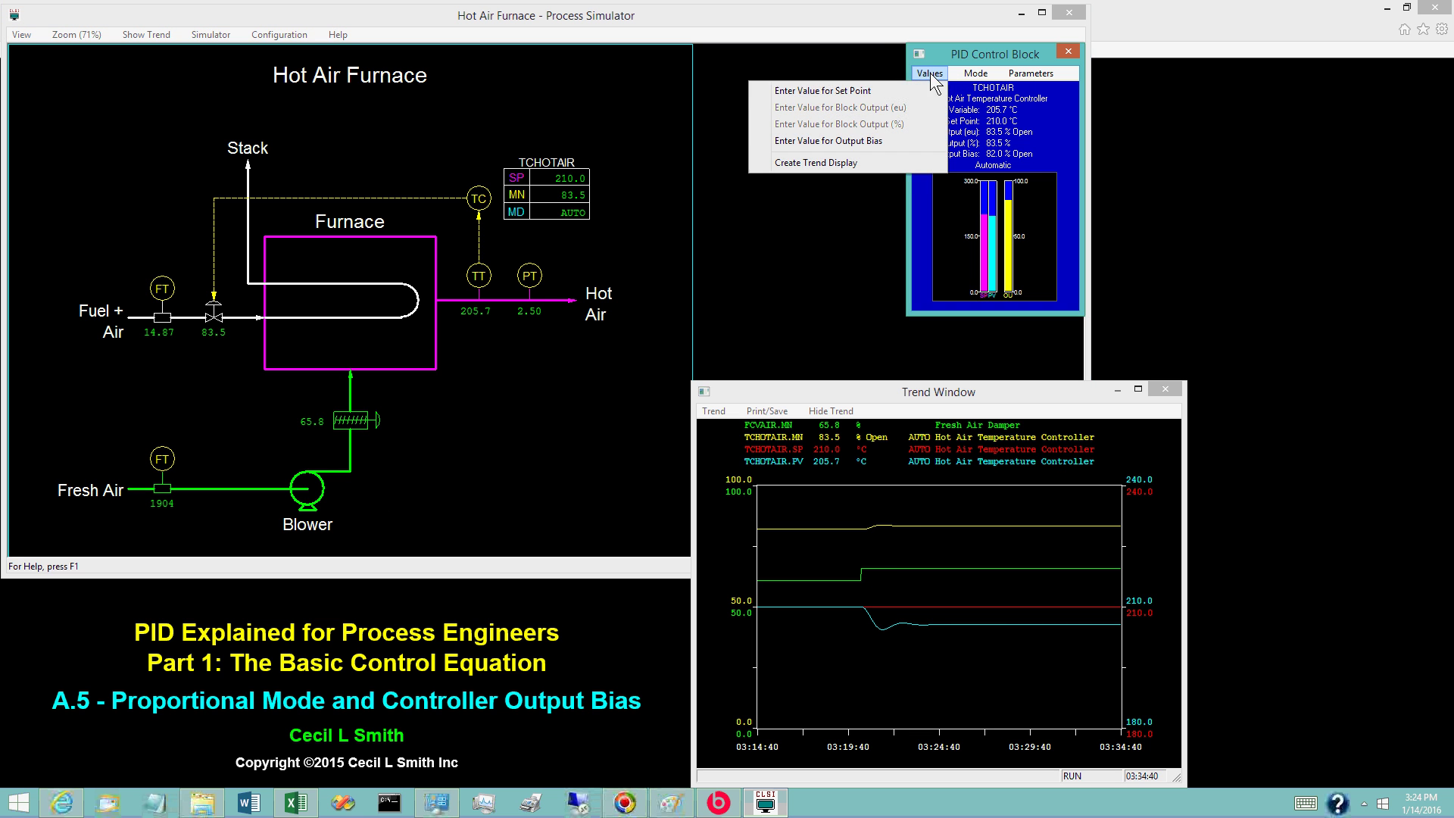
pyautogui.click(860, 142)
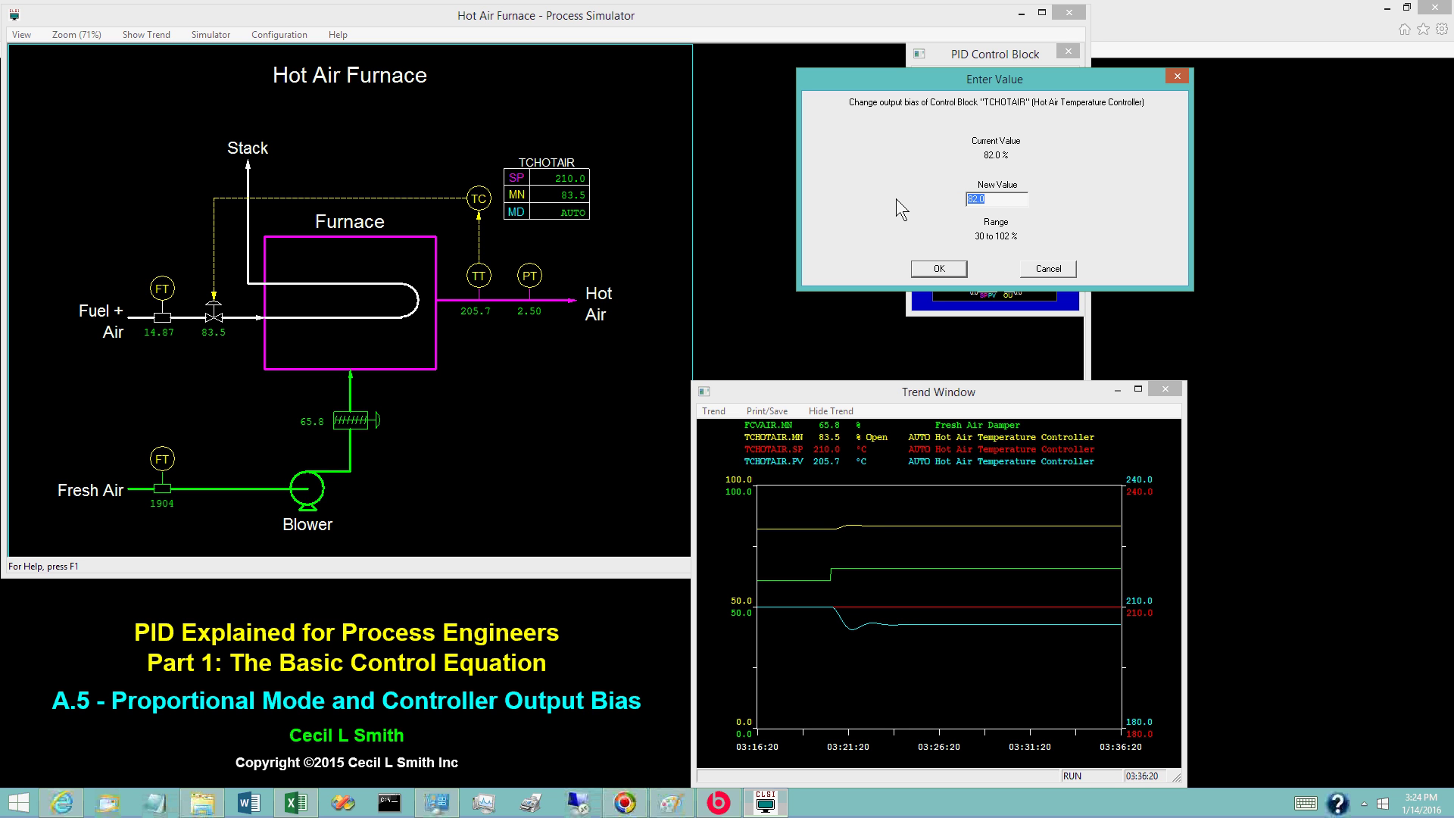
pyautogui.write('84')
pyautogui.click(932, 267)
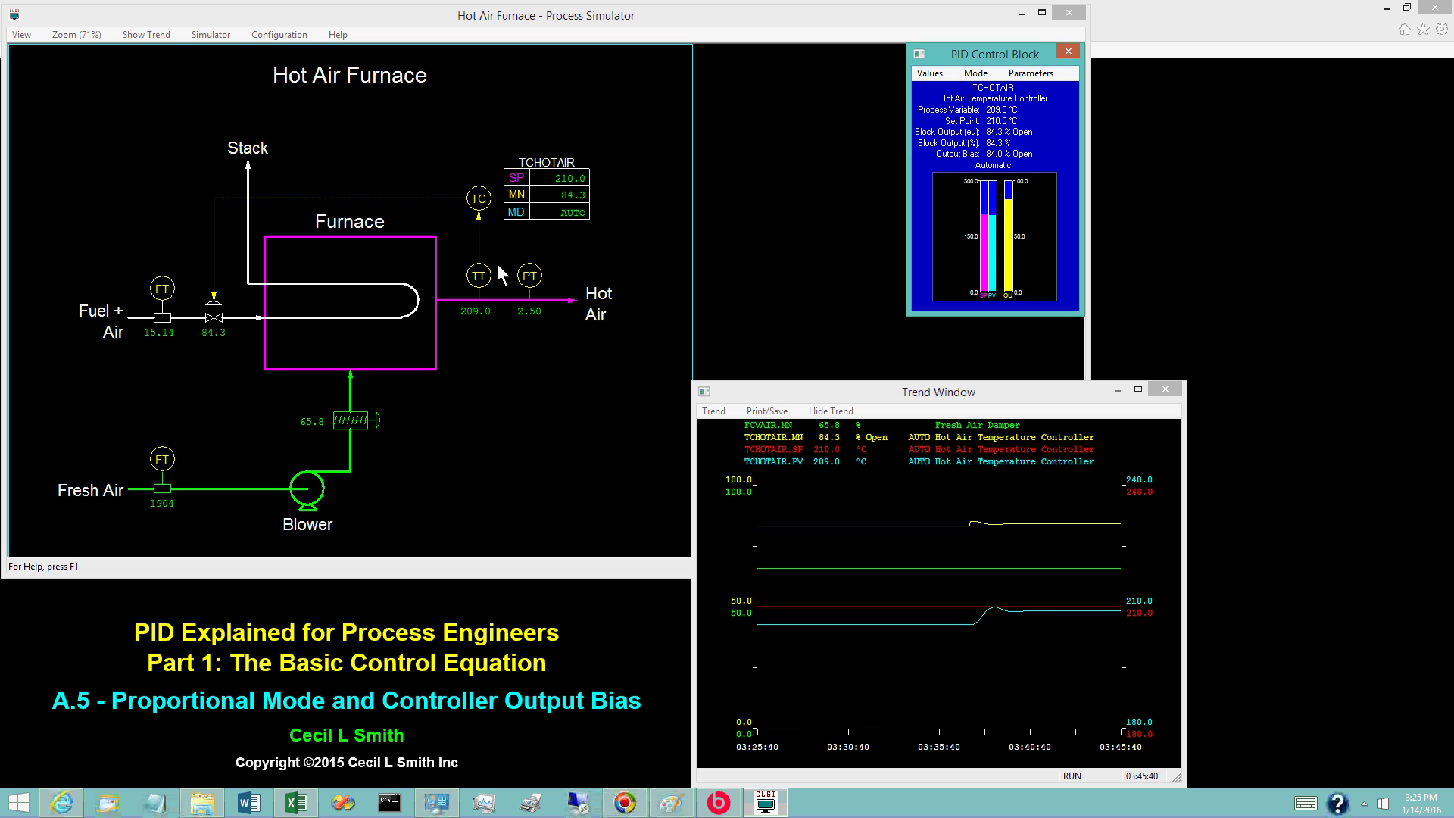
# Put the simulation on hold and examine trend values before and after the output bias change
pyautogui.click(191, 35)
pyautogui.click(147, 70)
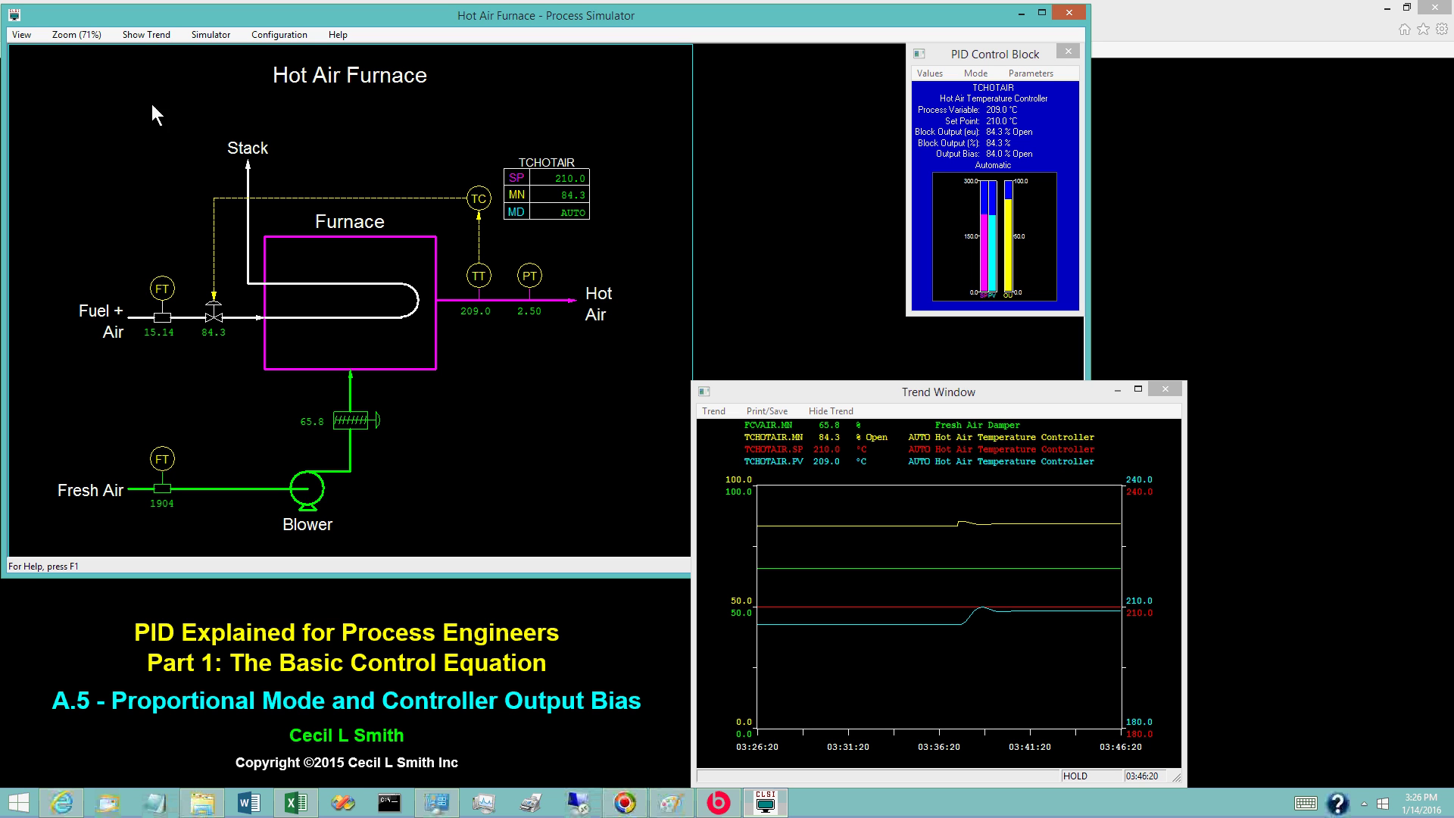
pyautogui.moveTo(796, 526); pyautogui.dragTo(1011, 655)
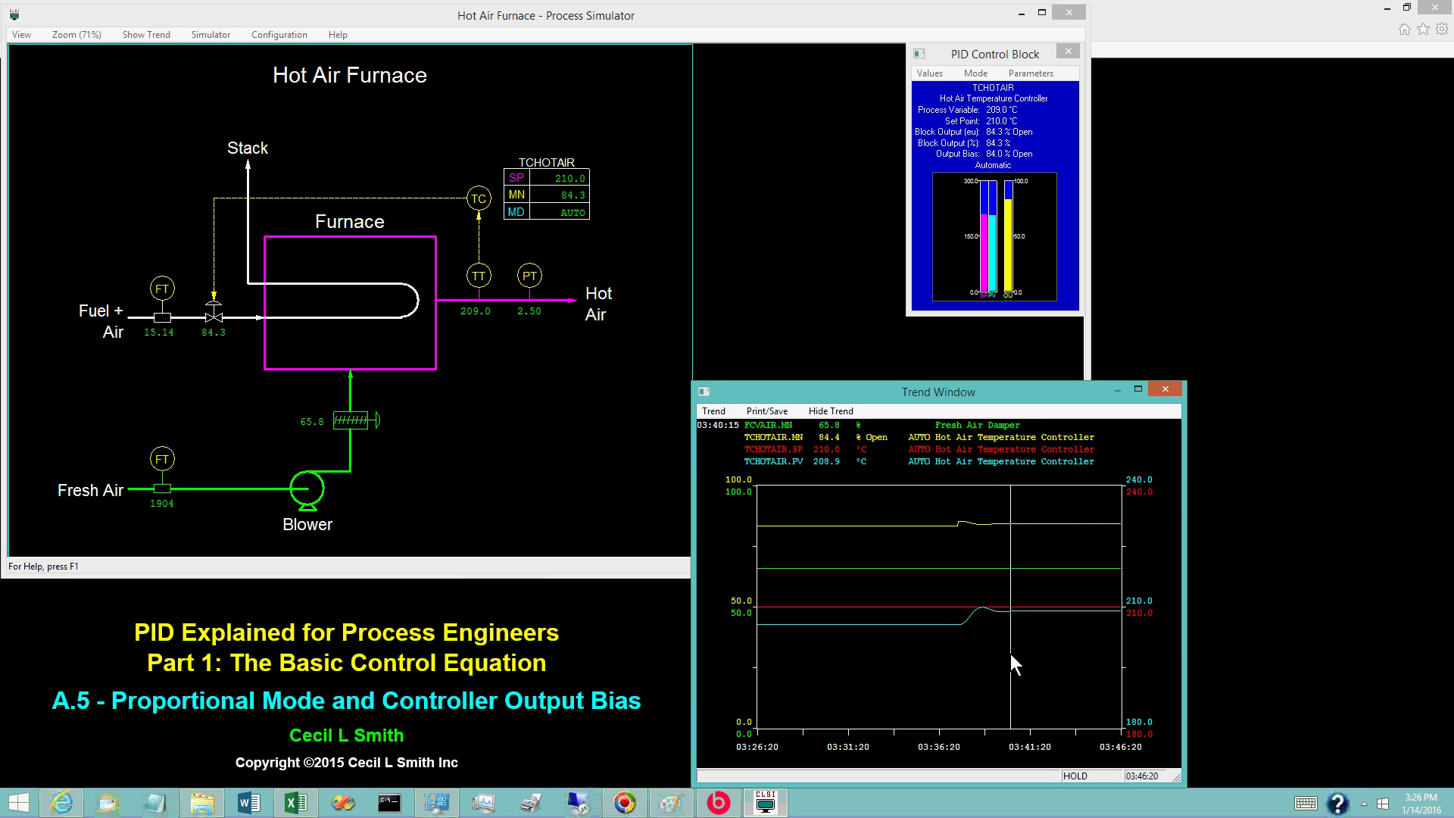
pyautogui.moveTo(1011, 653); pyautogui.dragTo(865, 571)
# Resume the simulation and set the set point of the TCHOTAIR temperature controller to 220 °C
pyautogui.click(191, 31)
pyautogui.click(149, 55)
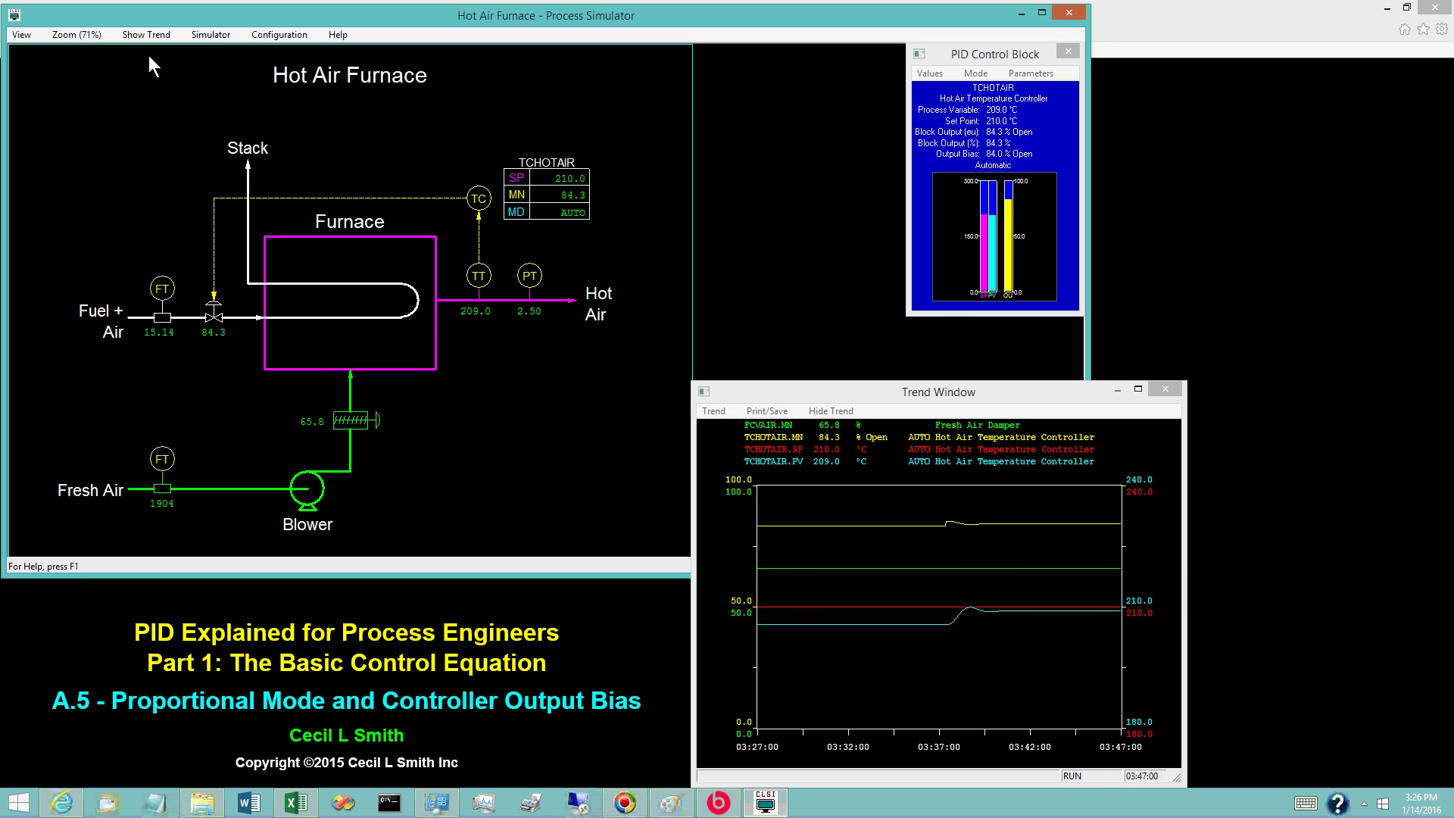
pyautogui.click(568, 179)
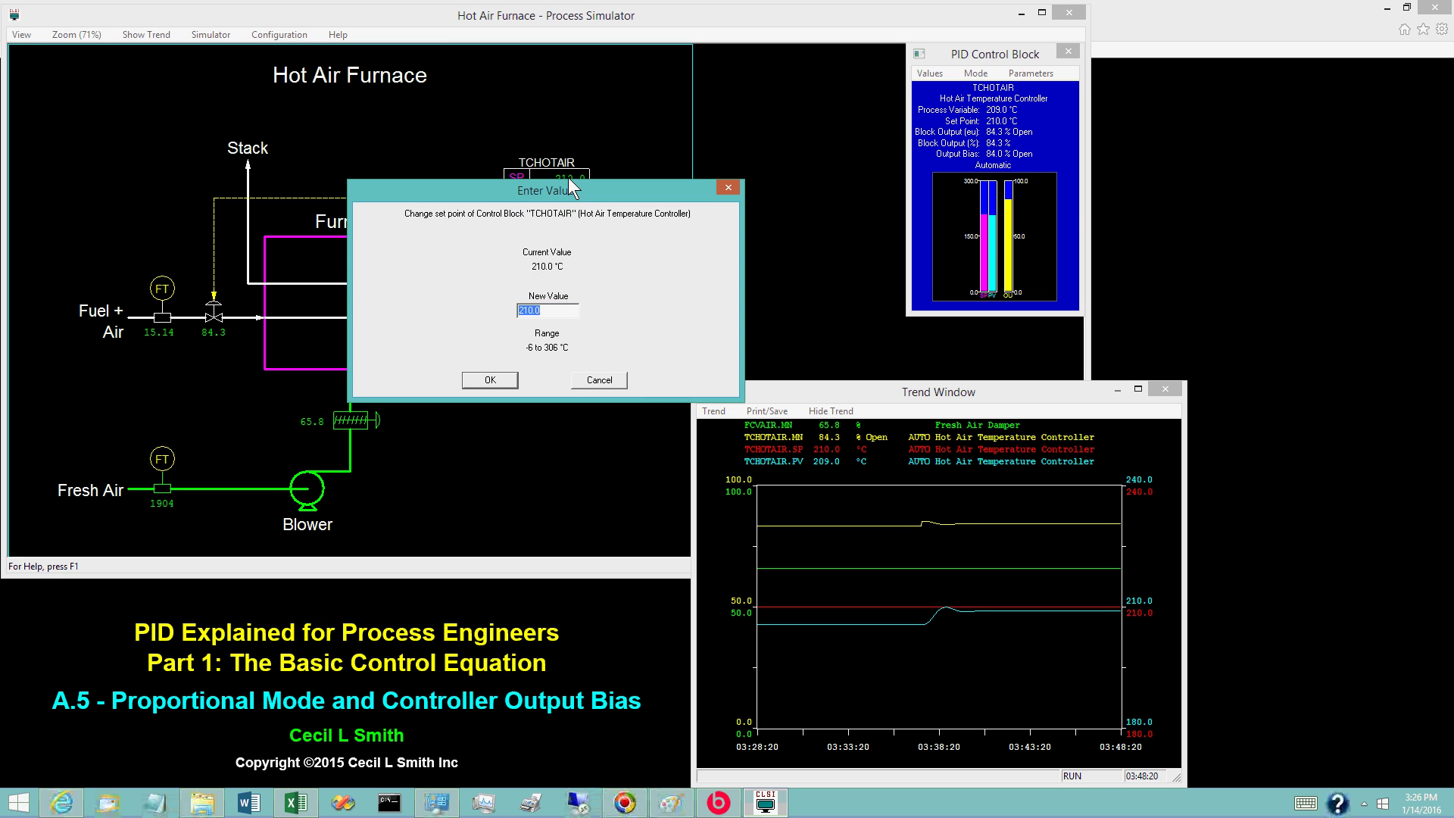
pyautogui.write('220')
pyautogui.click(495, 380)
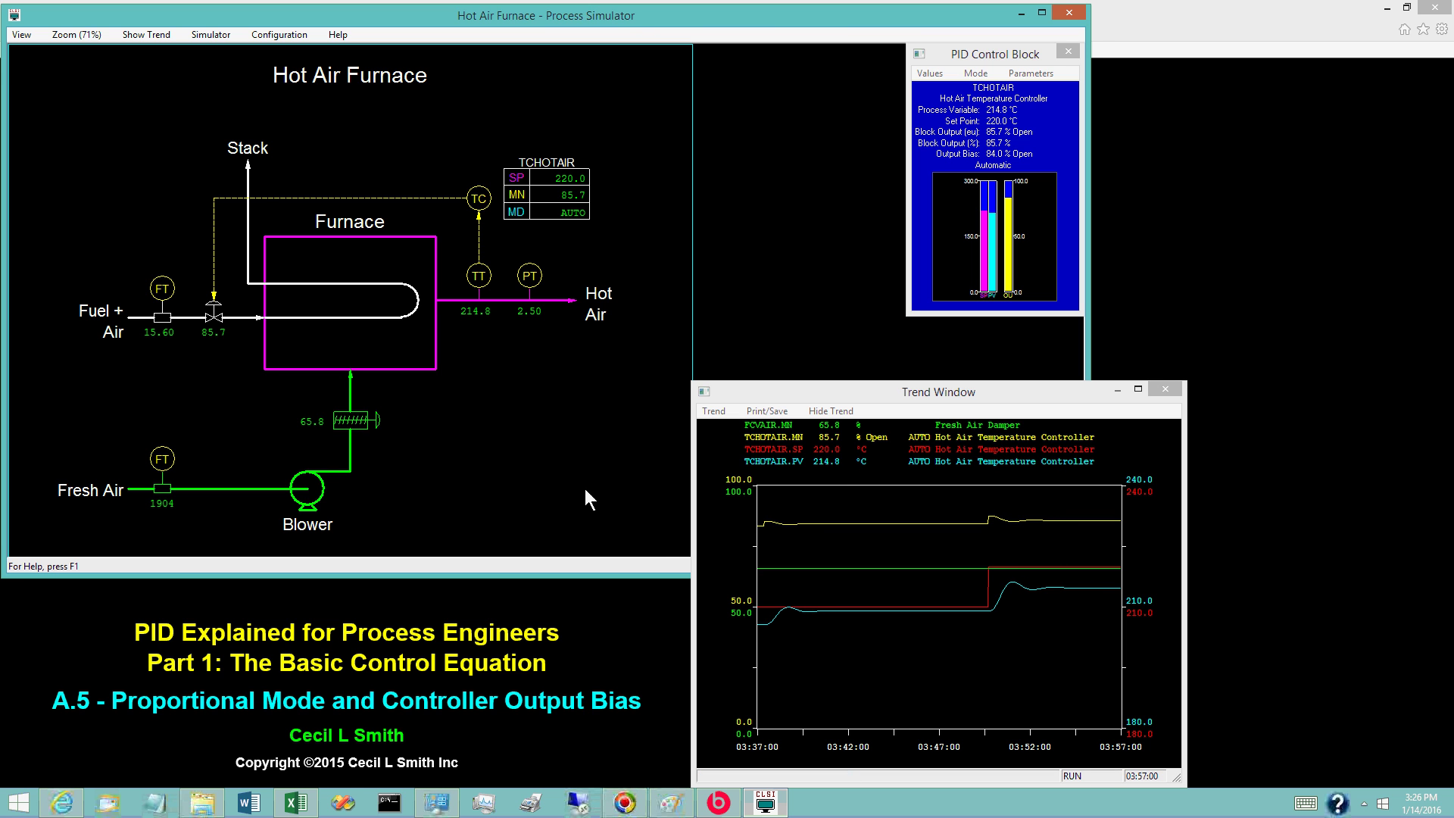
# Put the simulation on hold, examine trend values around the set point change, and switch to the proportional kick equations in Paint
pyautogui.click(219, 35)
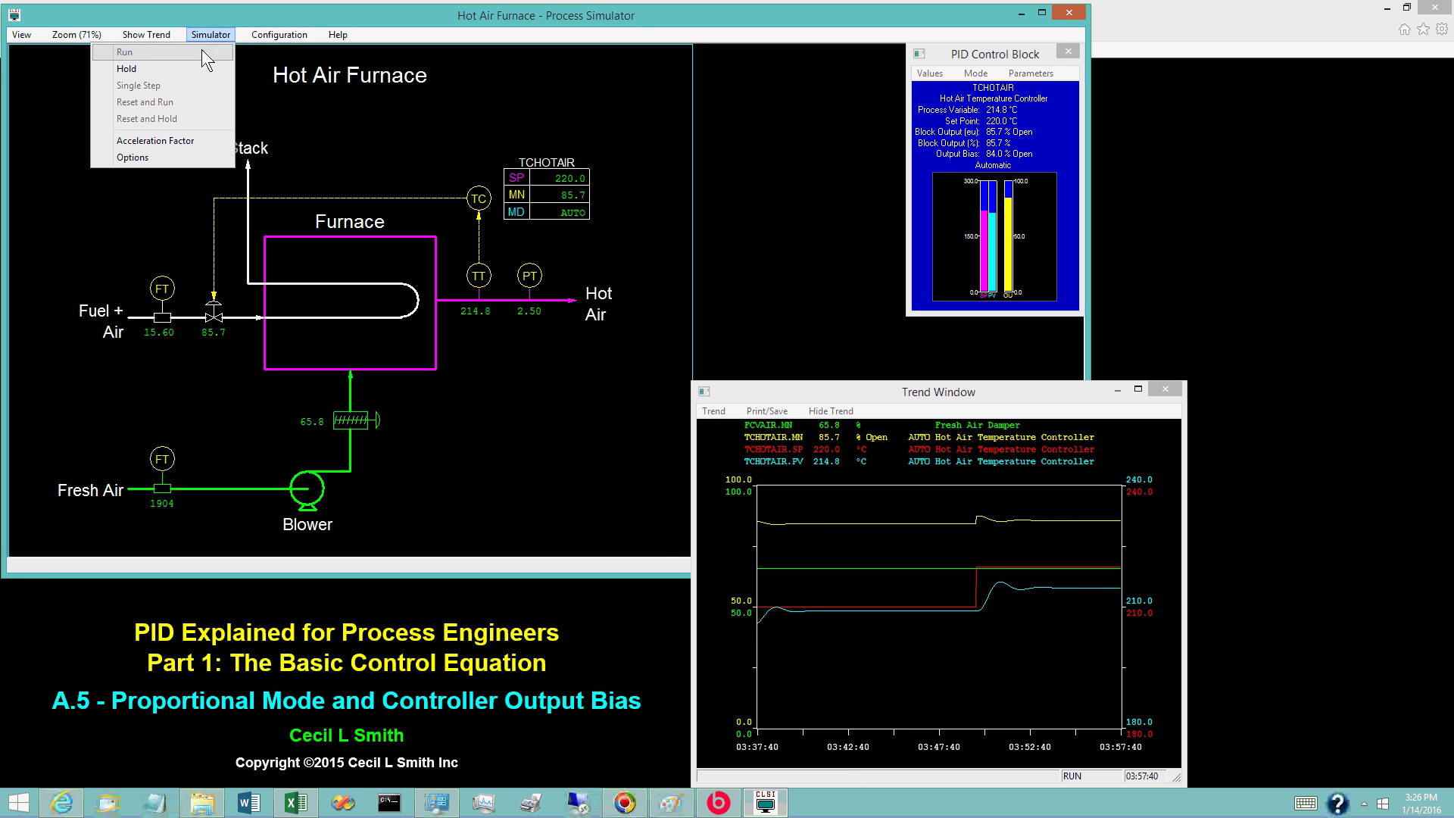
pyautogui.click(146, 72)
pyautogui.moveTo(1106, 741); pyautogui.dragTo(1084, 589)
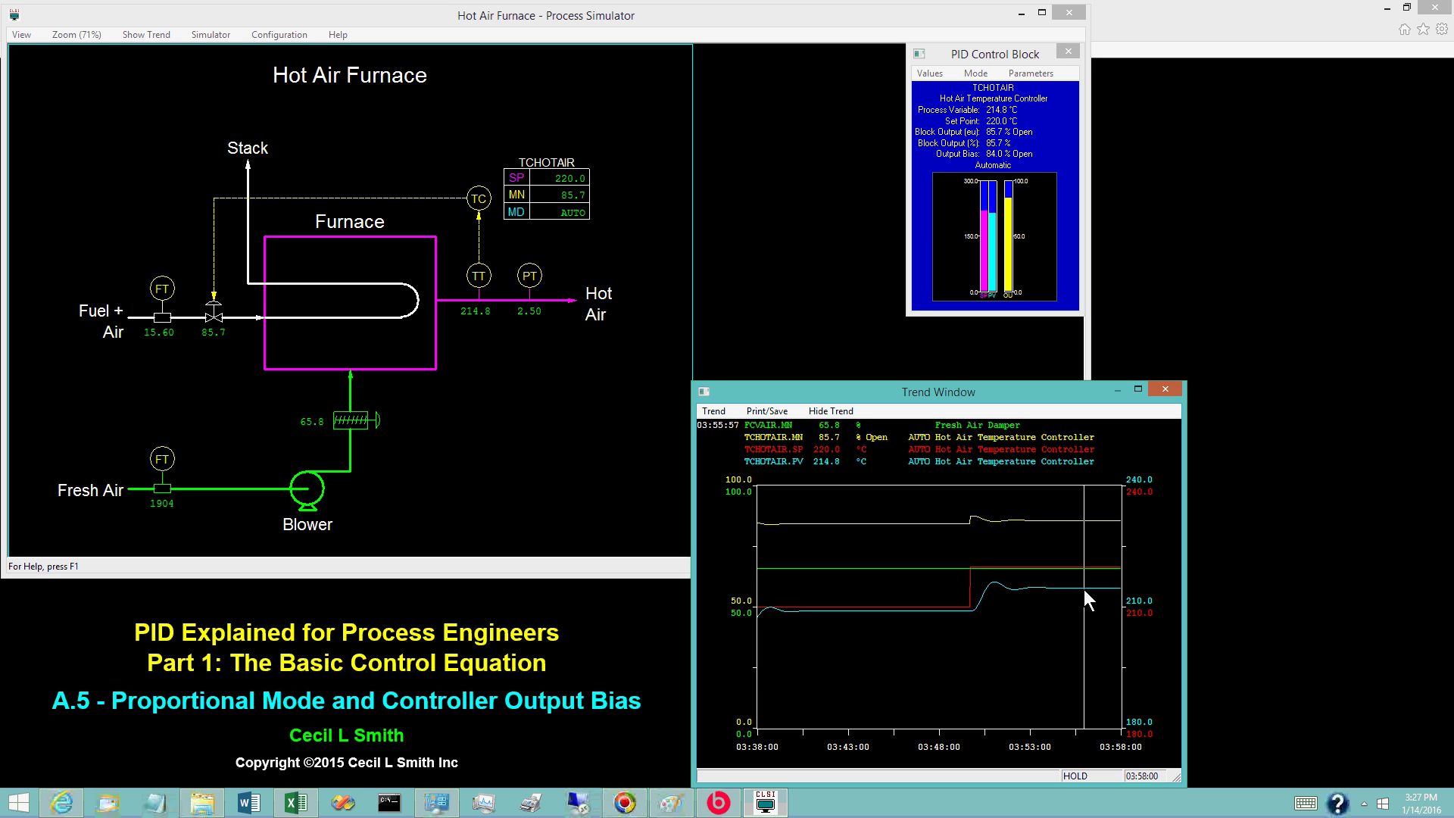
pyautogui.moveTo(1084, 590); pyautogui.dragTo(974, 536)
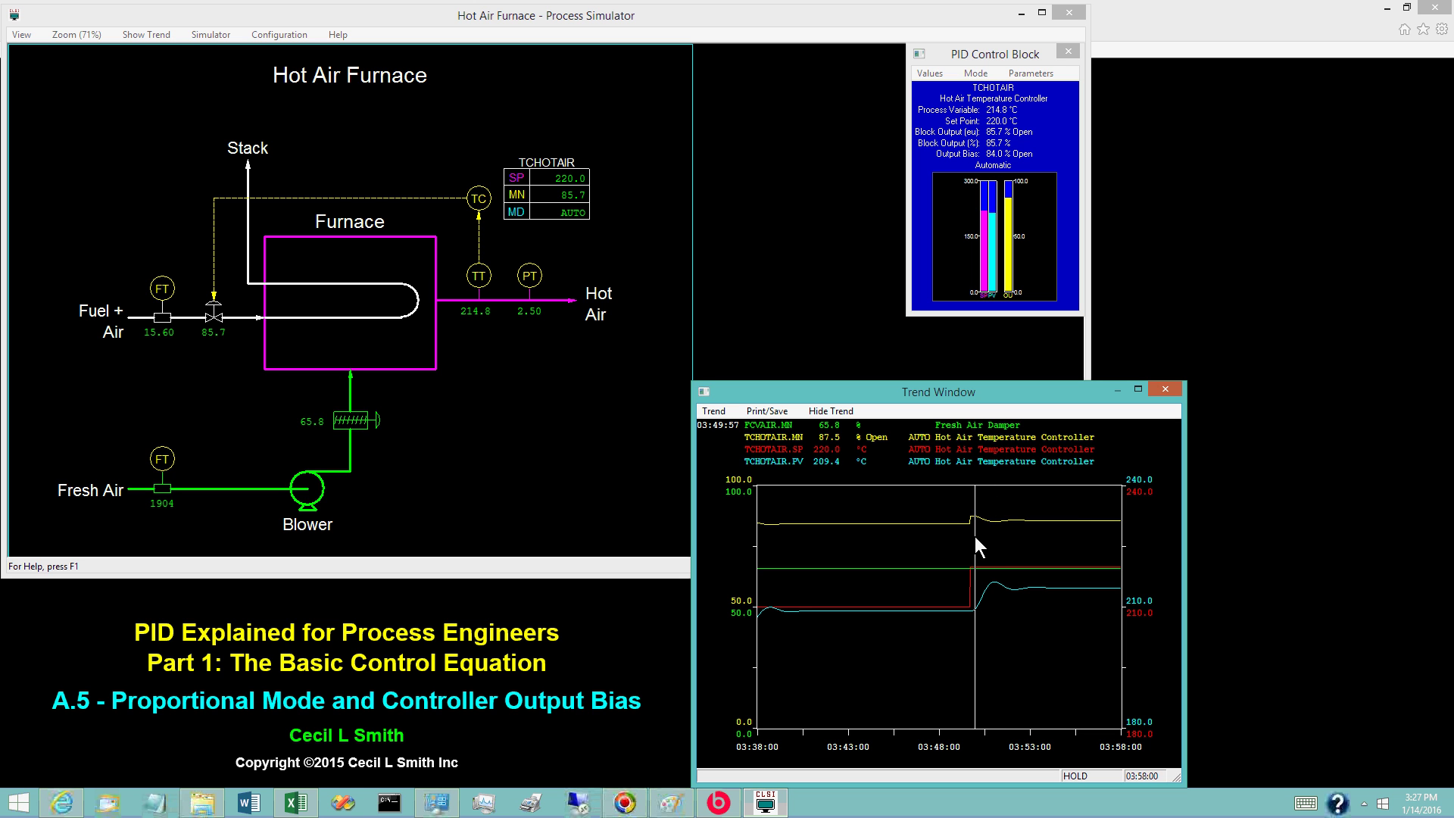
pyautogui.moveTo(975, 536); pyautogui.dragTo(972, 636)
pyautogui.hotkey('alt', 'Tab')
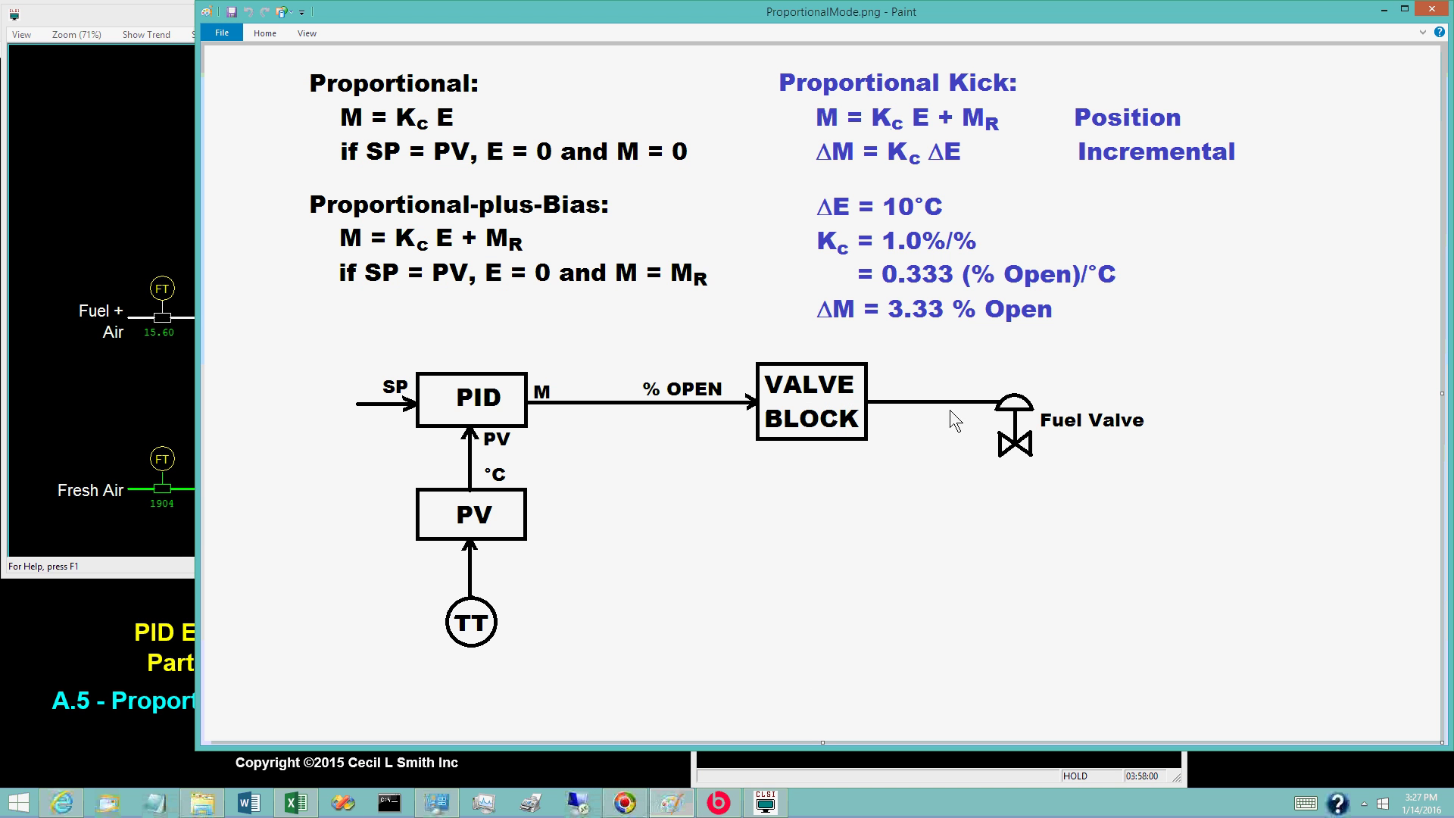